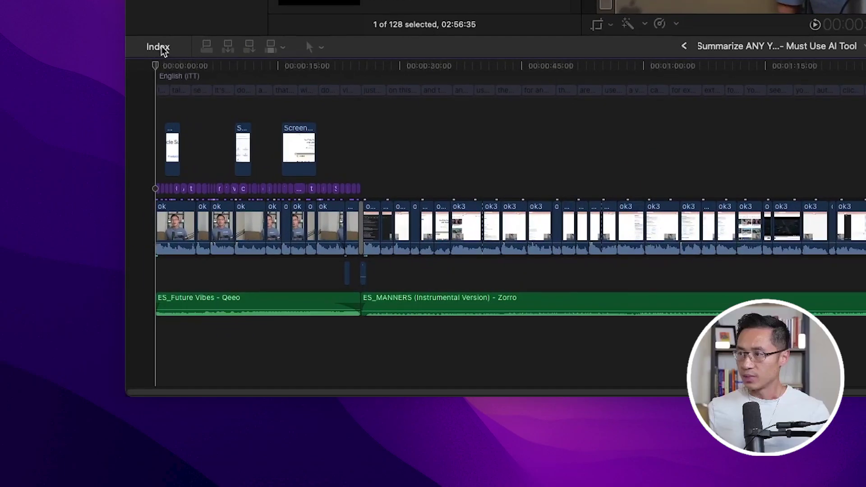
Step: Switch off the Music role in the Timeline Index so the background music clips grey out
left_click(162, 47)
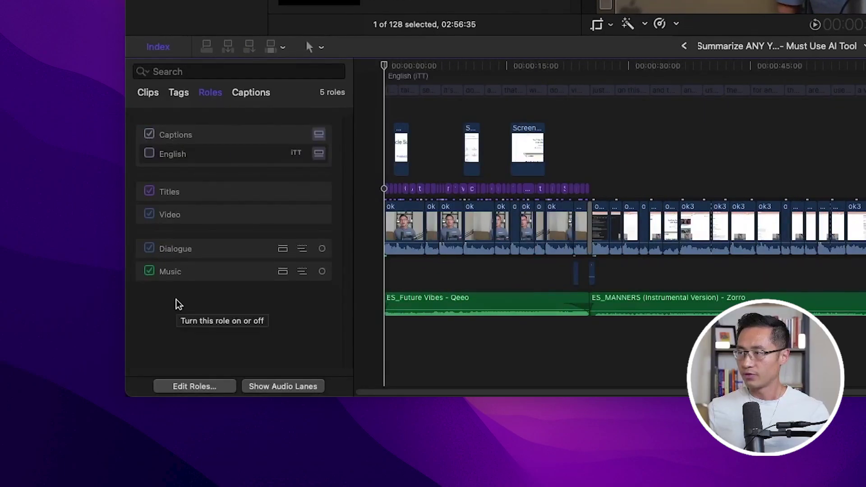
left_click(148, 270)
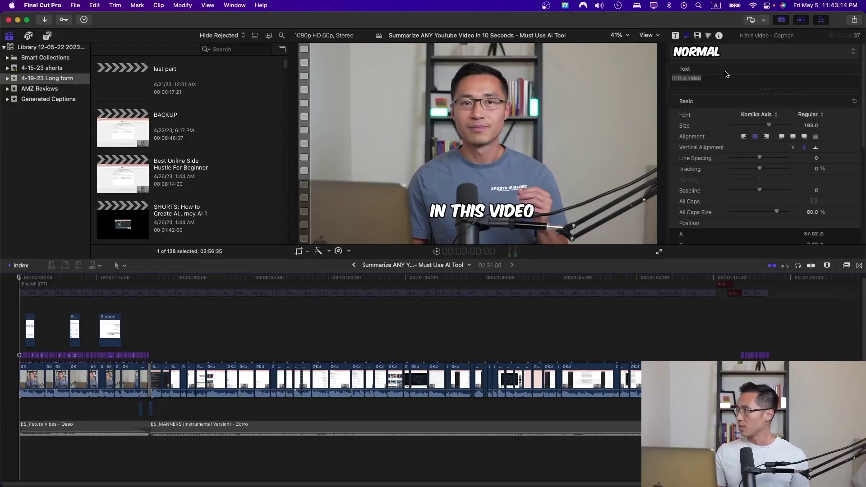
Step: Share the project to Captionator and continue past the export dialog
left_click(854, 19)
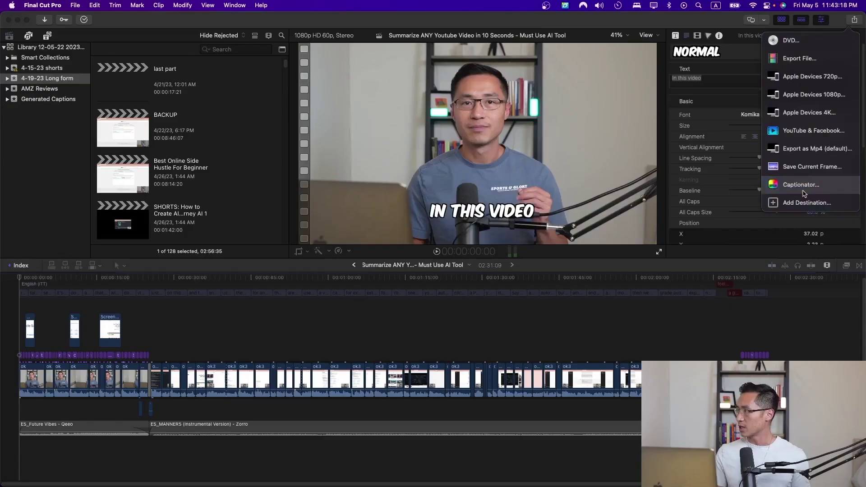
left_click(803, 192)
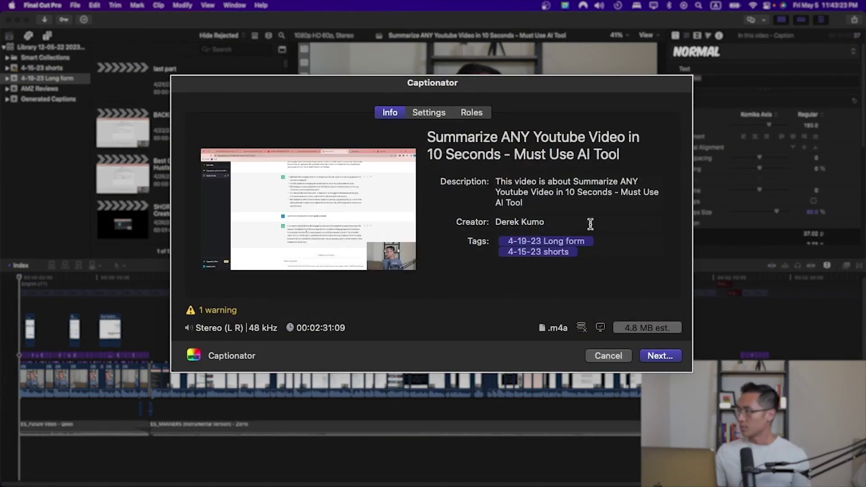
left_click(527, 153)
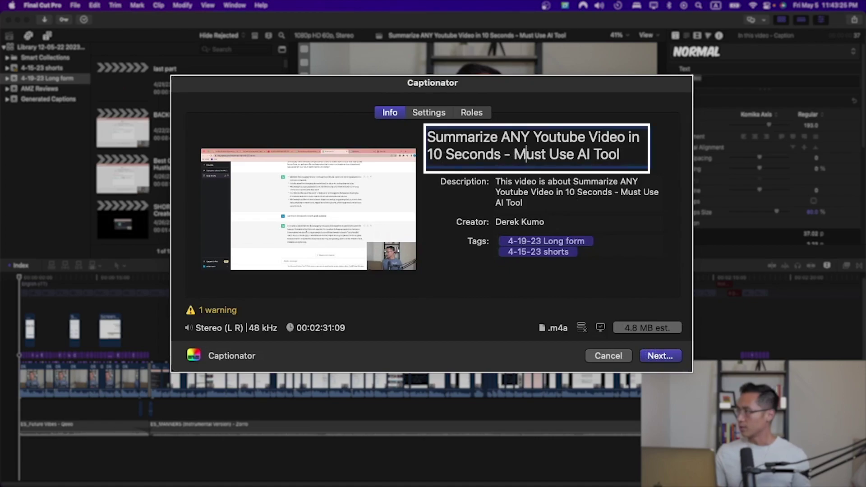
left_click(666, 357)
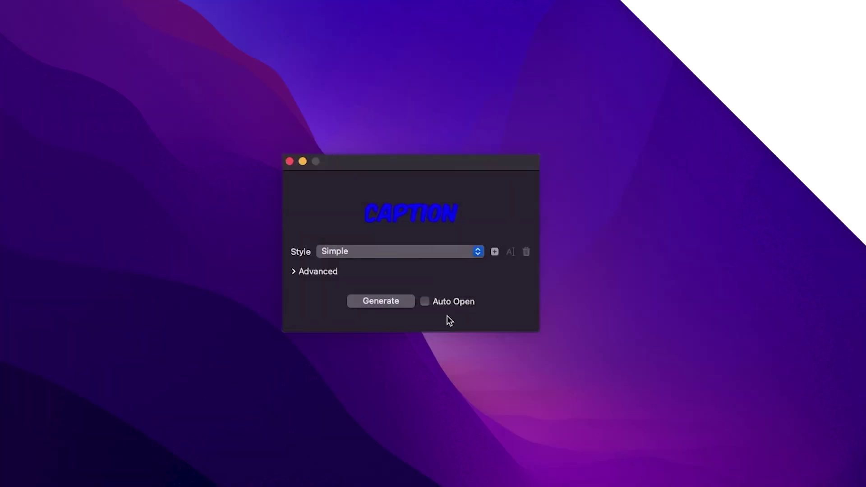
Step: Apply The Beast caption style with Snow white text and an outline width of 12
left_click(445, 253)
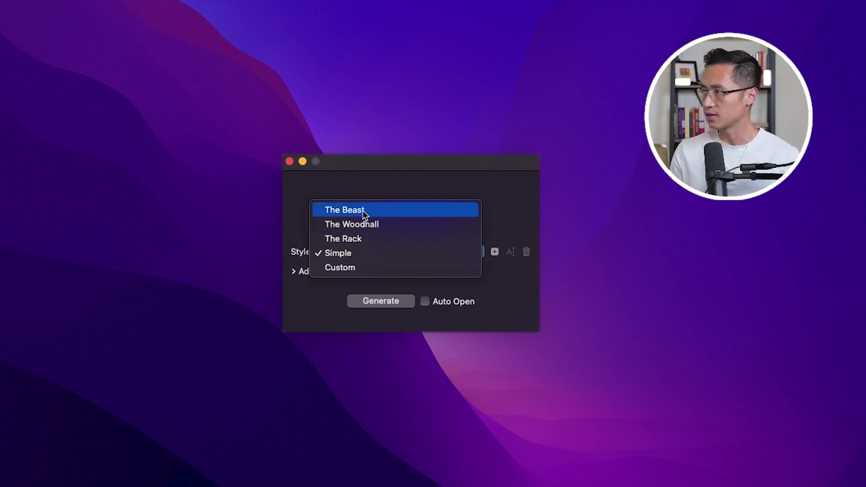
left_click(363, 210)
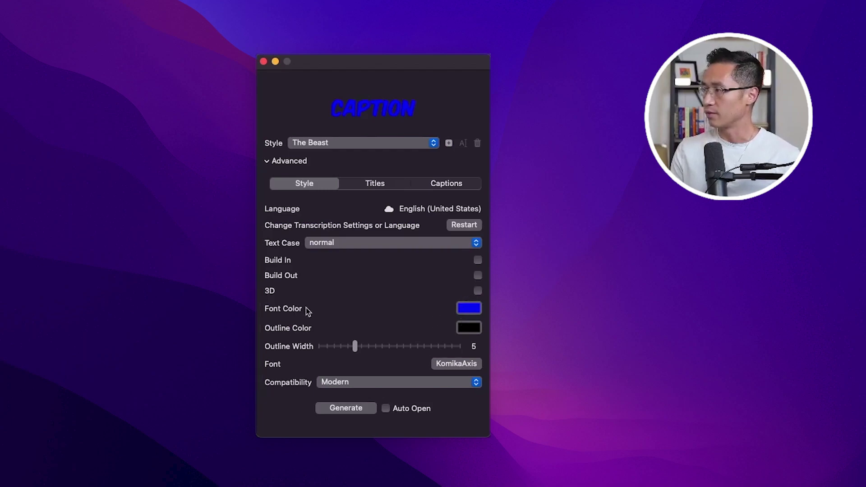
left_click(469, 307)
left_click(676, 288)
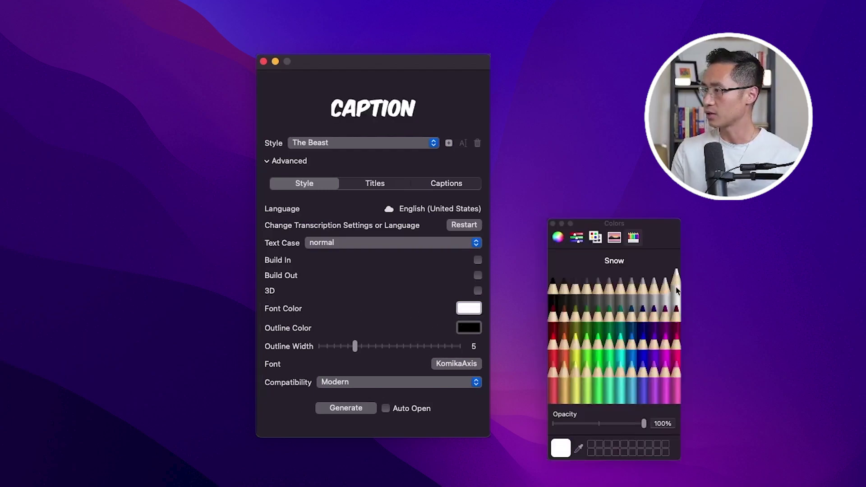
left_click(389, 346)
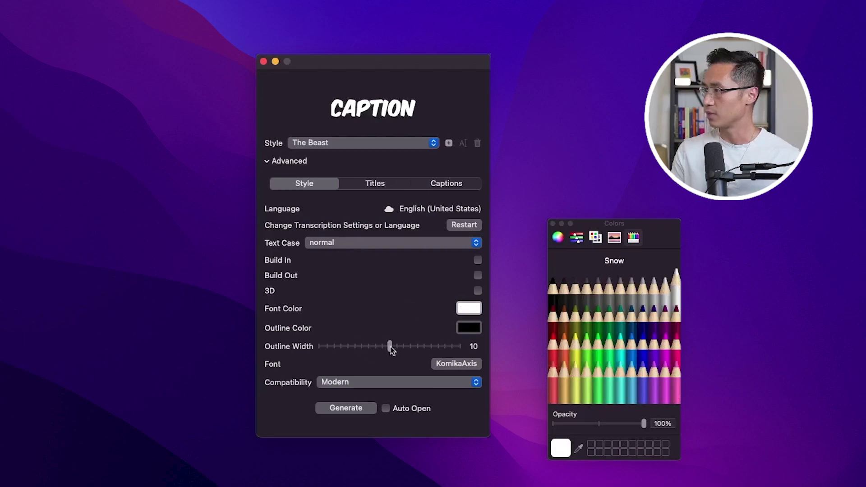
left_click_drag(390, 350, 407, 352)
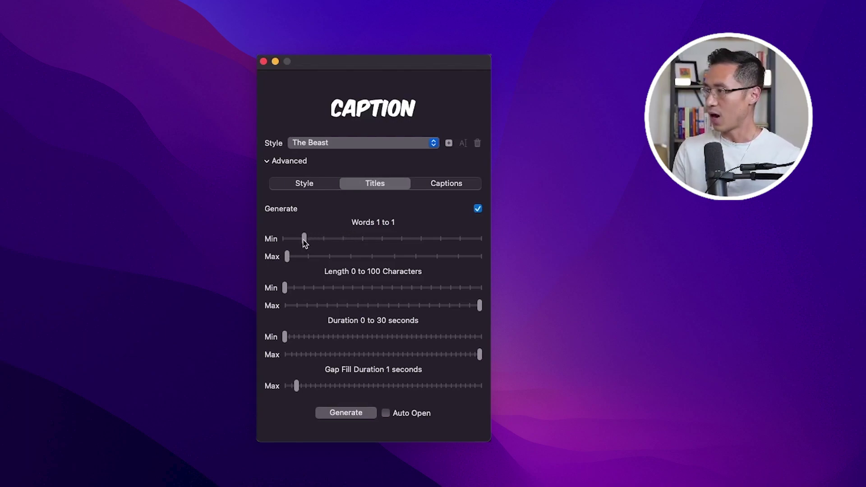
Step: Keep titles at 1 to 1 words, generate the captions, and save the FCPXML to Downloads
mouse_move(305, 241)
left_mouse_down()
mouse_move(325, 241)
mouse_move(312, 243)
left_mouse_up()
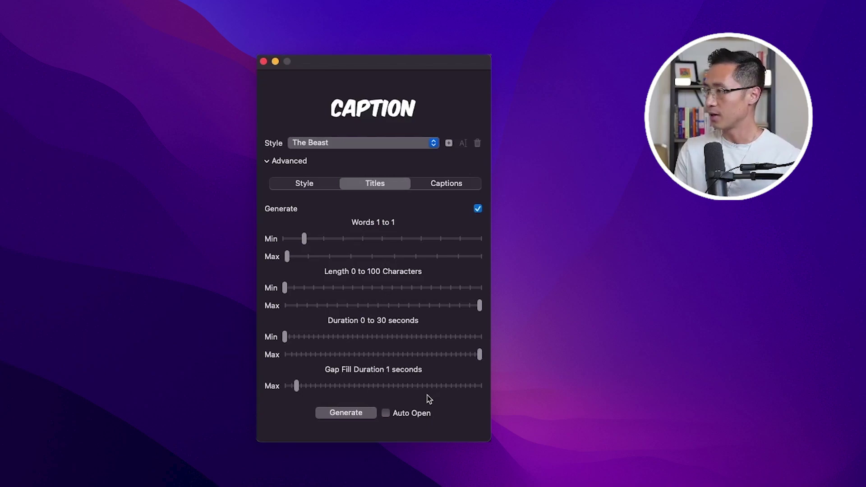
left_click(354, 413)
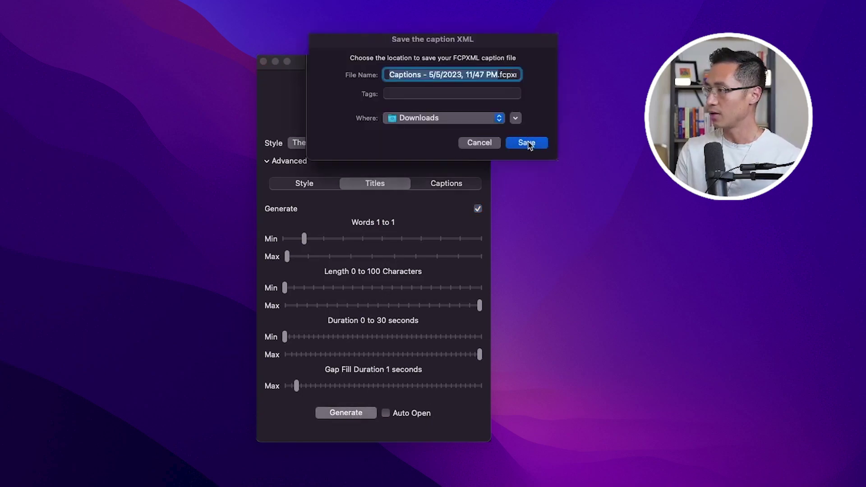
left_click(526, 141)
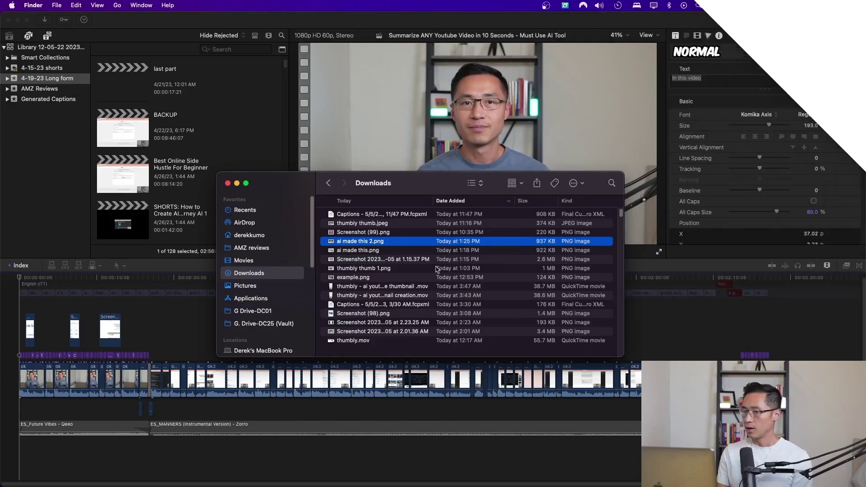
Step: Import the saved captions FCPXML into the first library, keeping both versions of matching items
left_click(373, 215)
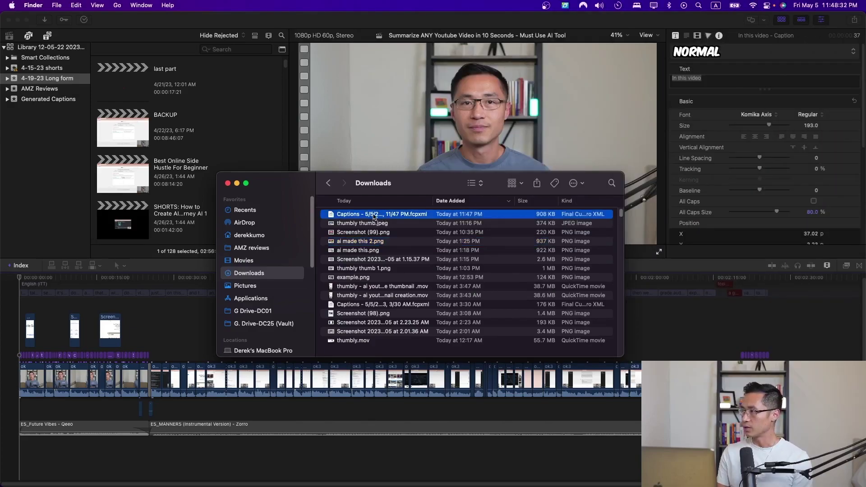
double_click(374, 215)
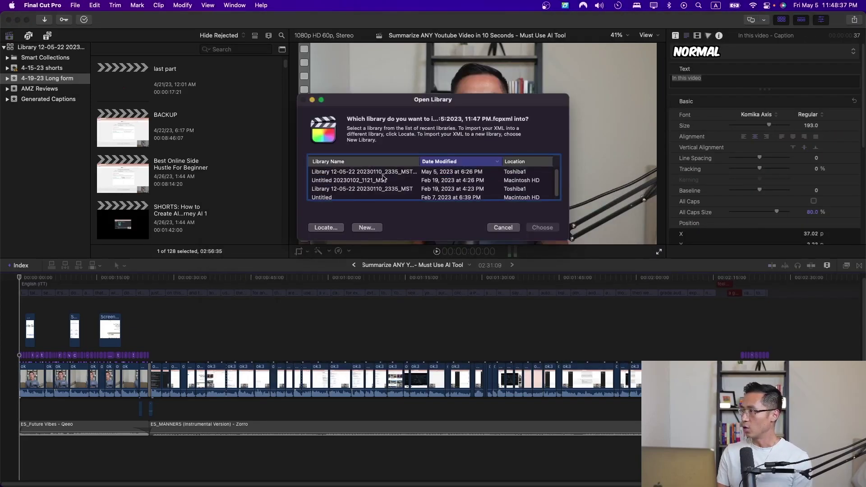
left_click(369, 173)
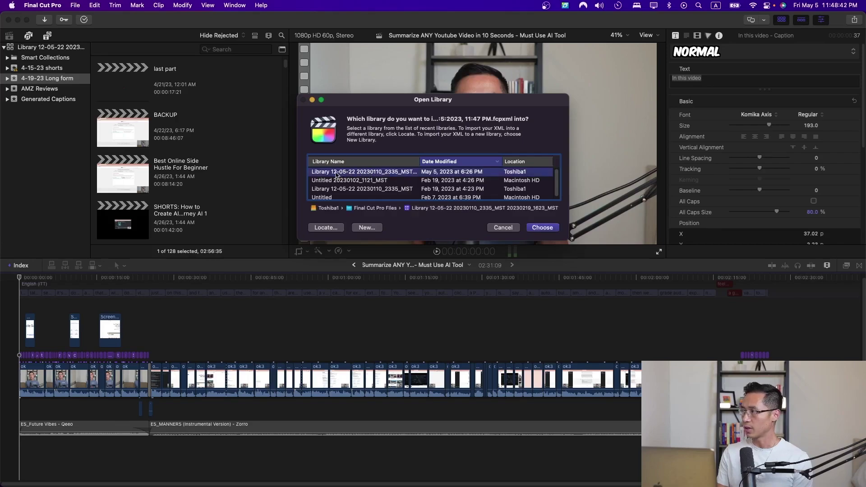
left_click(542, 227)
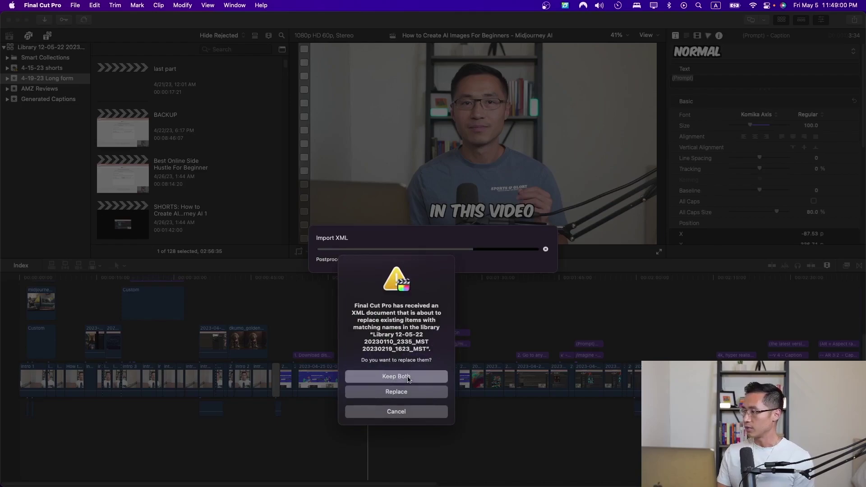
key("Return")
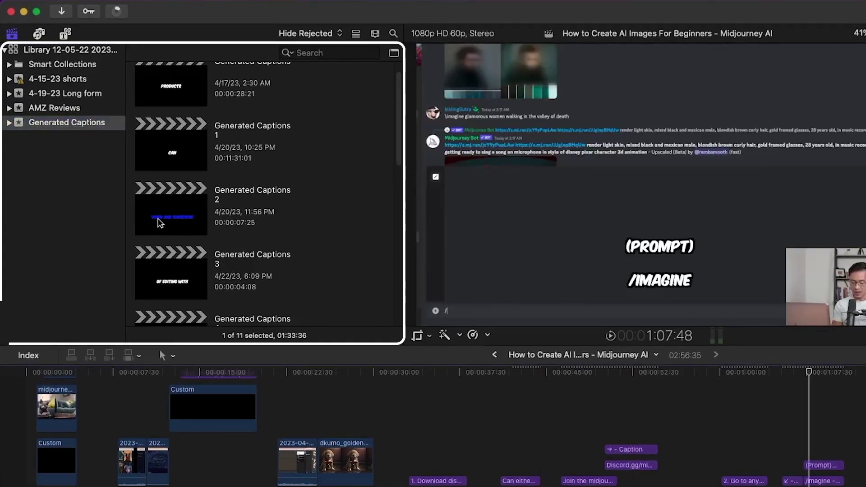
Step: Open the Generated Captions 10 project from the Generated Captions event in the timeline
left_click(68, 124)
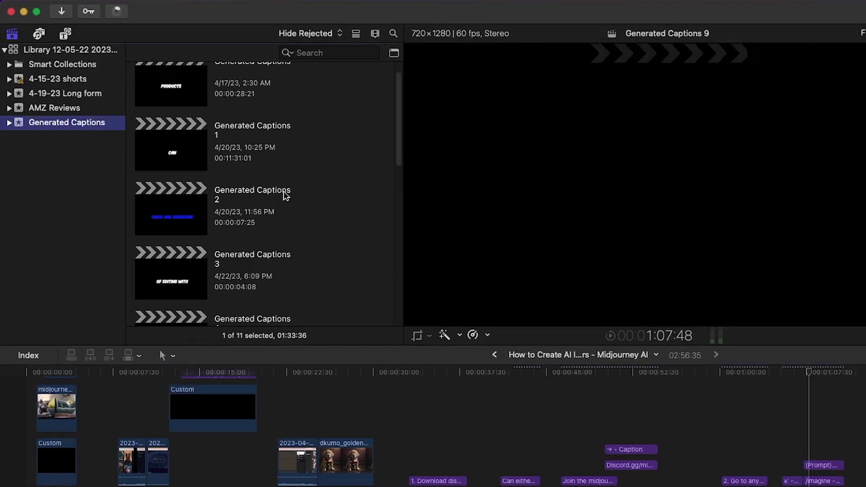
scroll(257, 169, "down", 10)
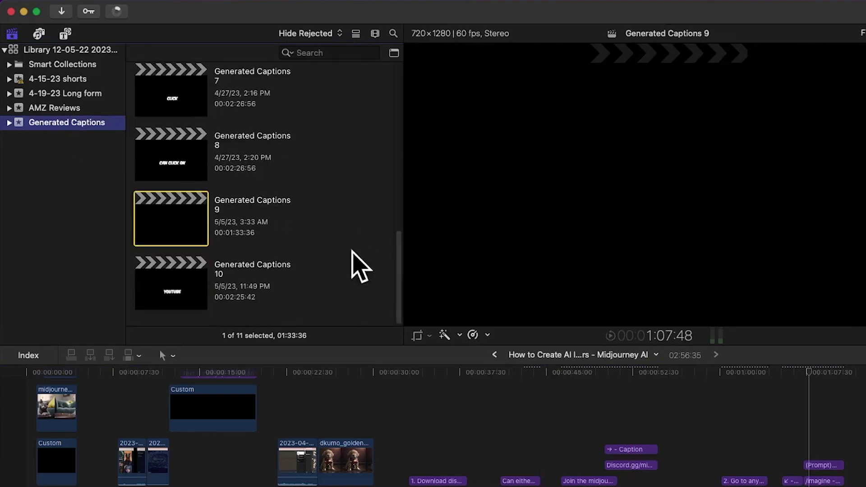
left_click(186, 283)
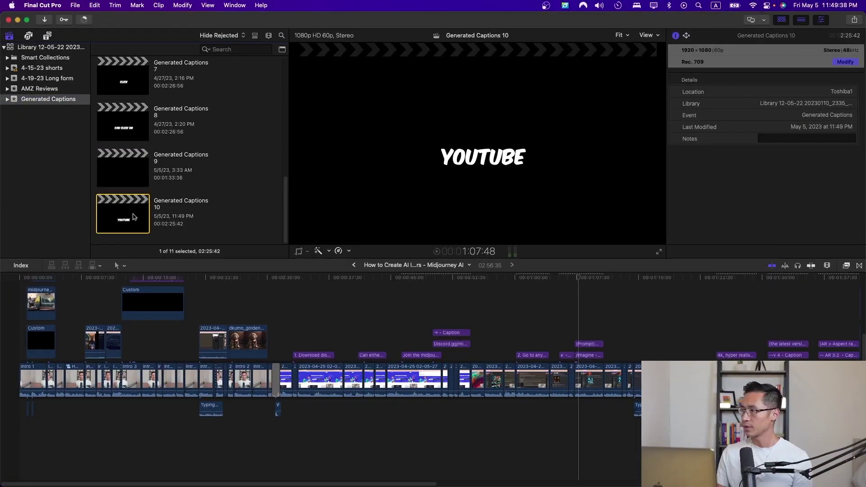
double_click(161, 287)
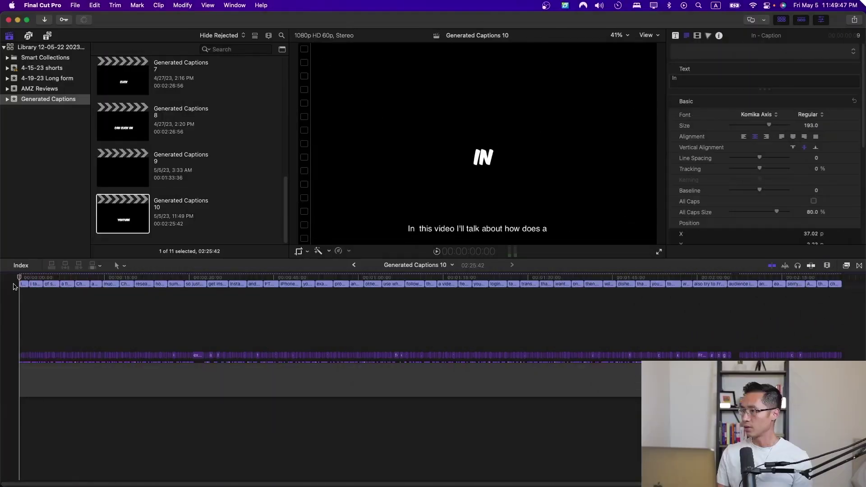
Step: Scale all caption clips to 80% and lower them to Position Y −291.8
key("super+a")
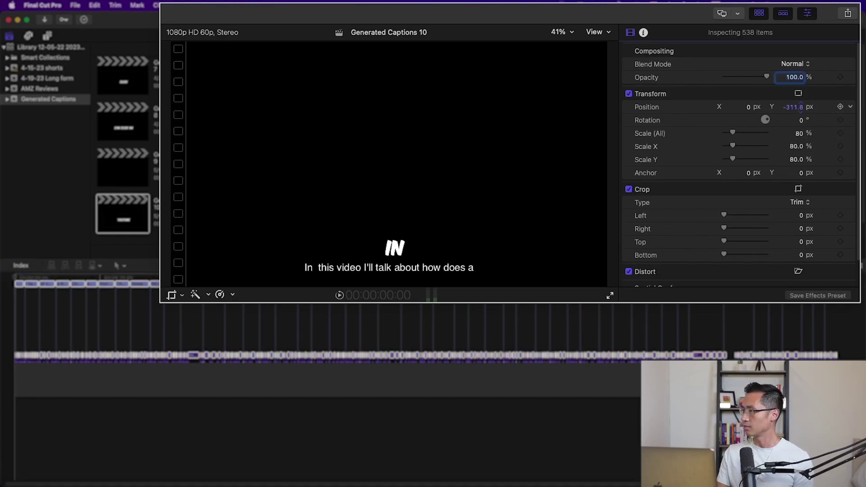
left_click_drag(796, 107, 797, 107)
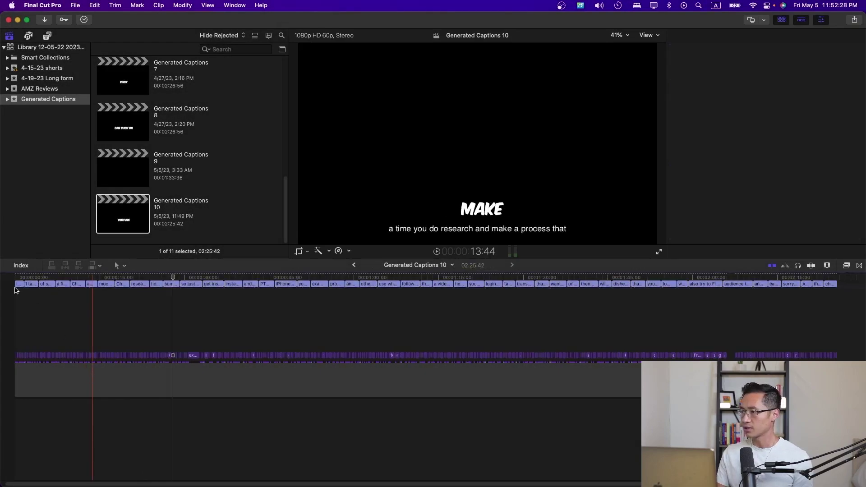
key("cmd+4")
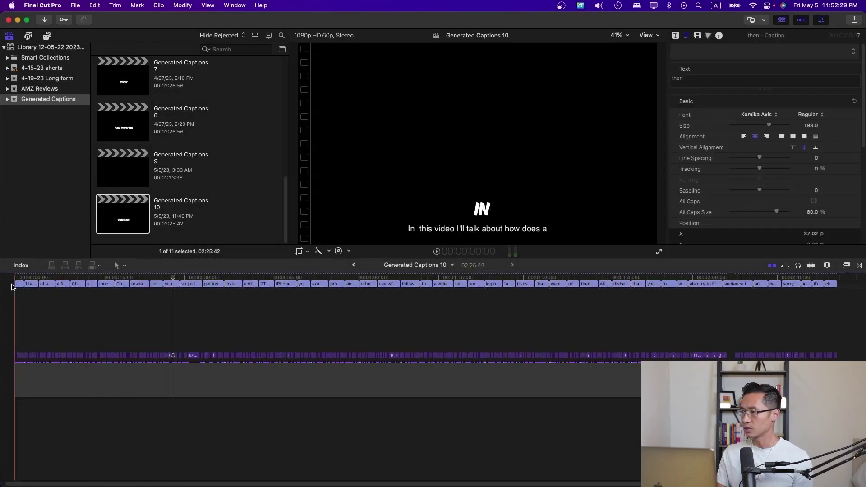
Step: Marquee-select every caption clip in the timeline and copy them
left_click_drag(12, 287, 137, 341)
left_click_drag(365, 368, 841, 357)
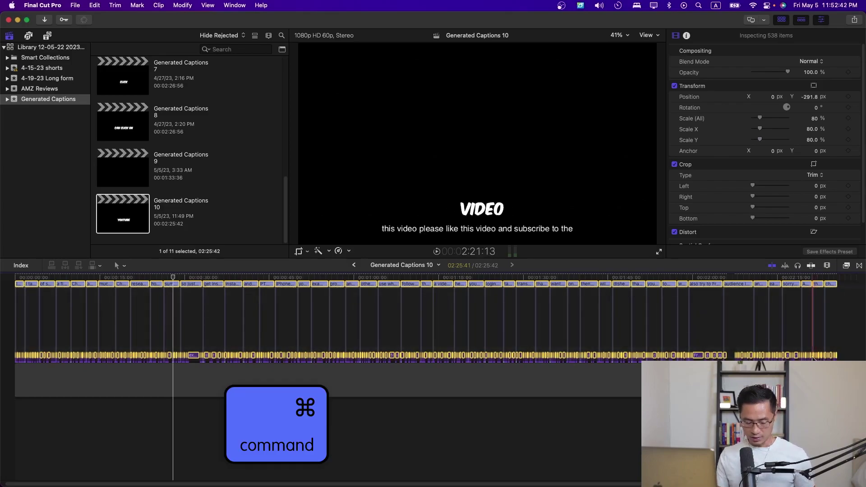
key("super+c")
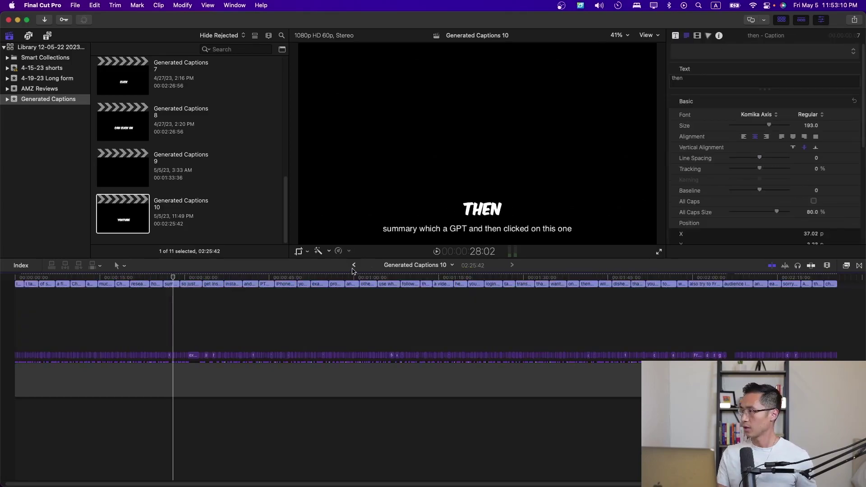
Step: Paste the copied captions into the Summarize ANY Youtube Video in 10 Seconds project
left_click(353, 266)
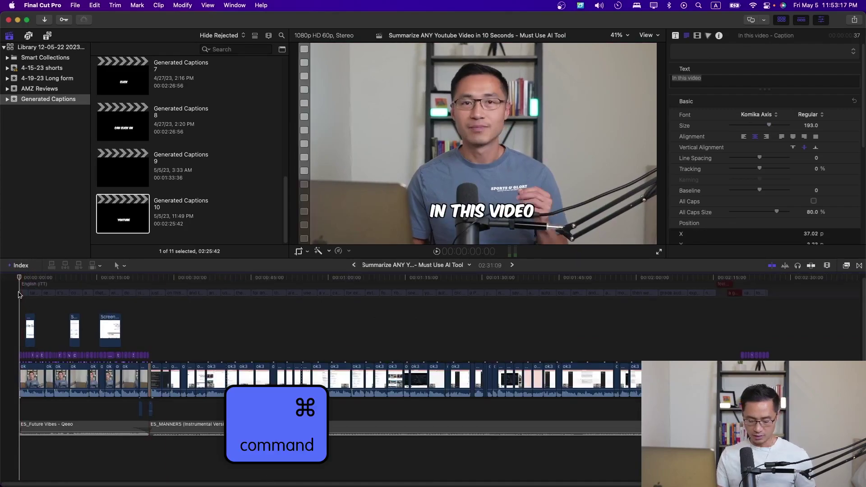
key("super+v")
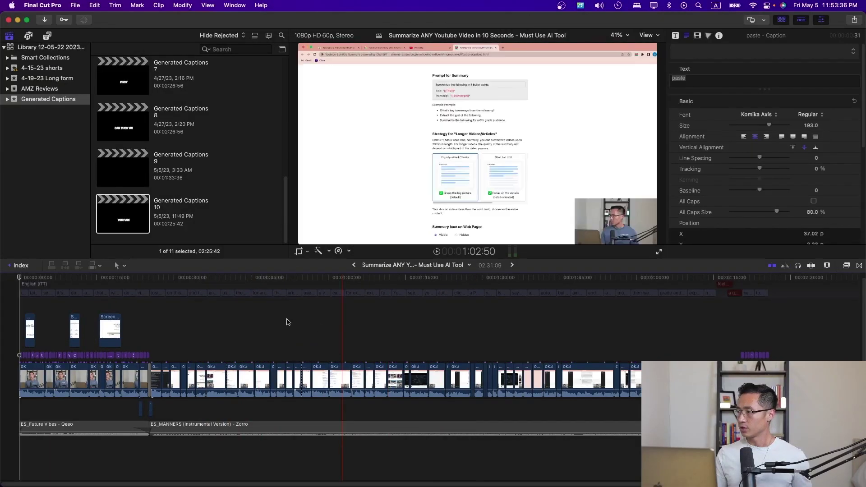
Step: Copy the opening captions through INSTALL from Generated Captions 10, then return to the Summarize project's start
left_click(44, 358)
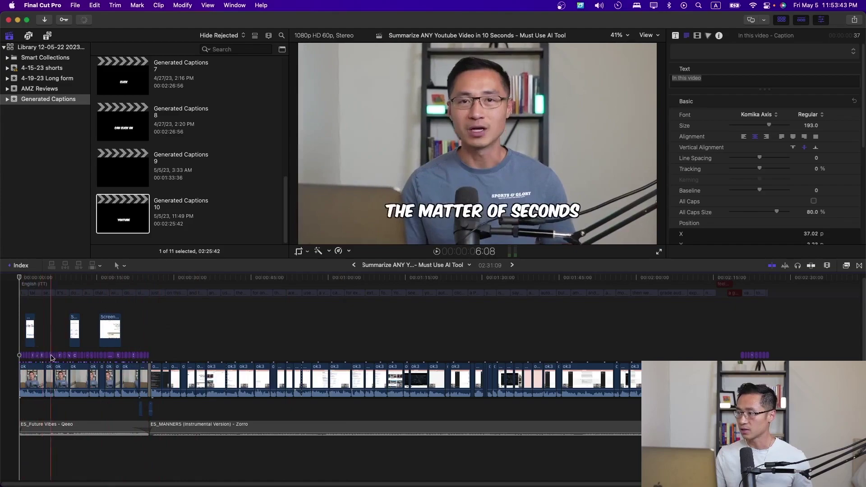
key("super+bracketleft")
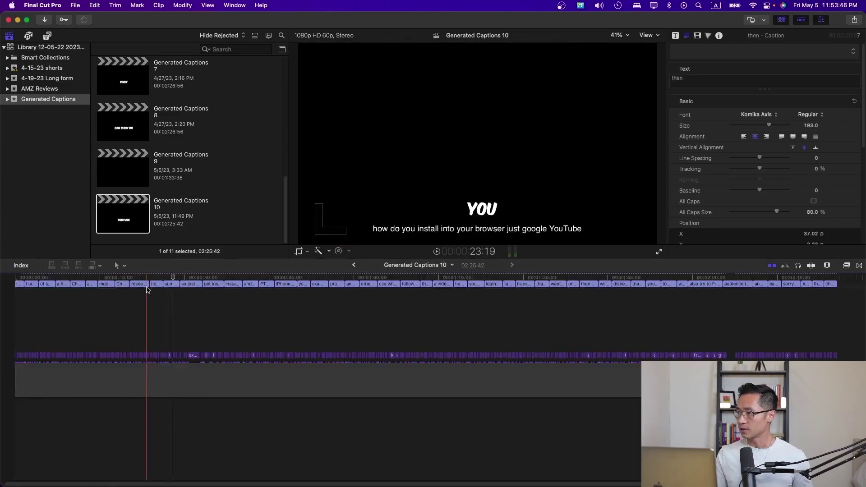
left_click_drag(172, 276, 154, 277)
left_click_drag(17, 393, 155, 272)
key("super+c")
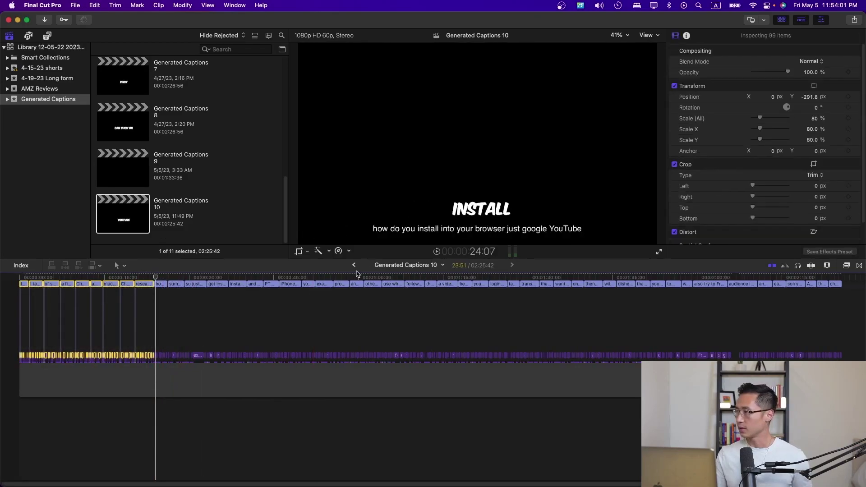
left_click(353, 264)
left_click(19, 278)
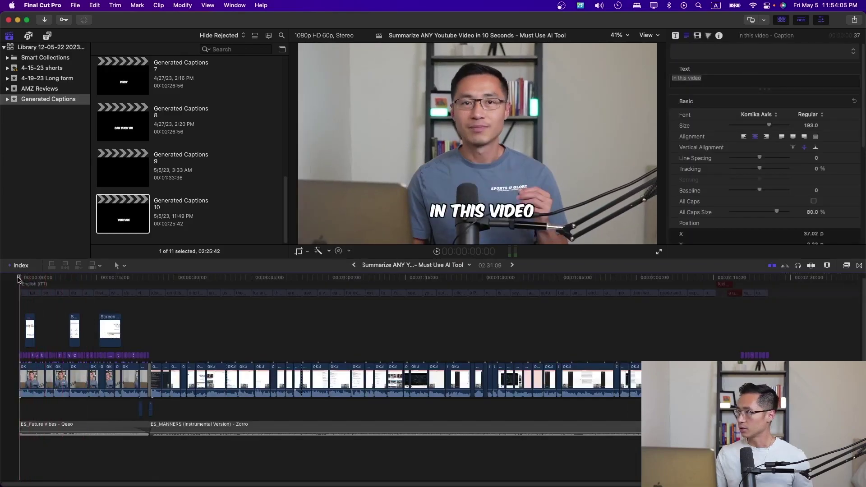
key("space")
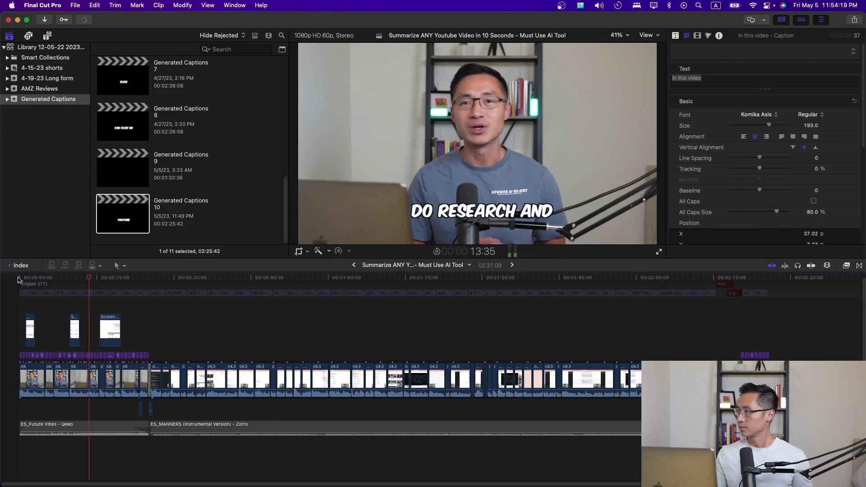
key("space")
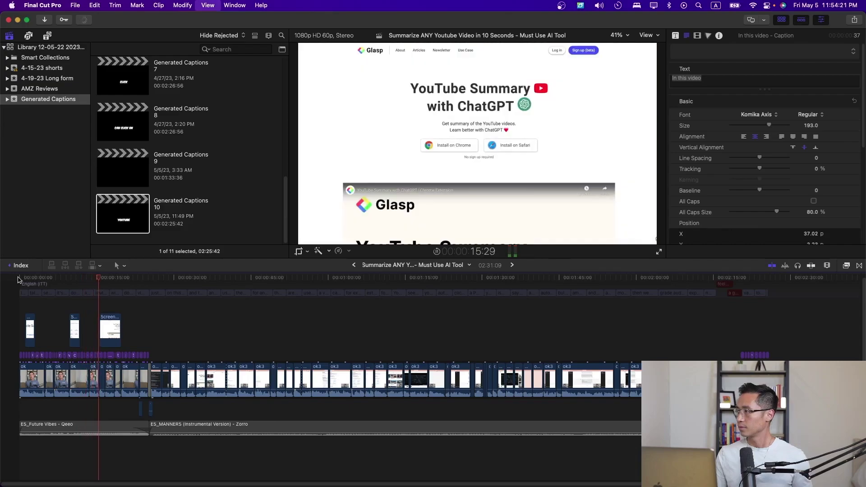